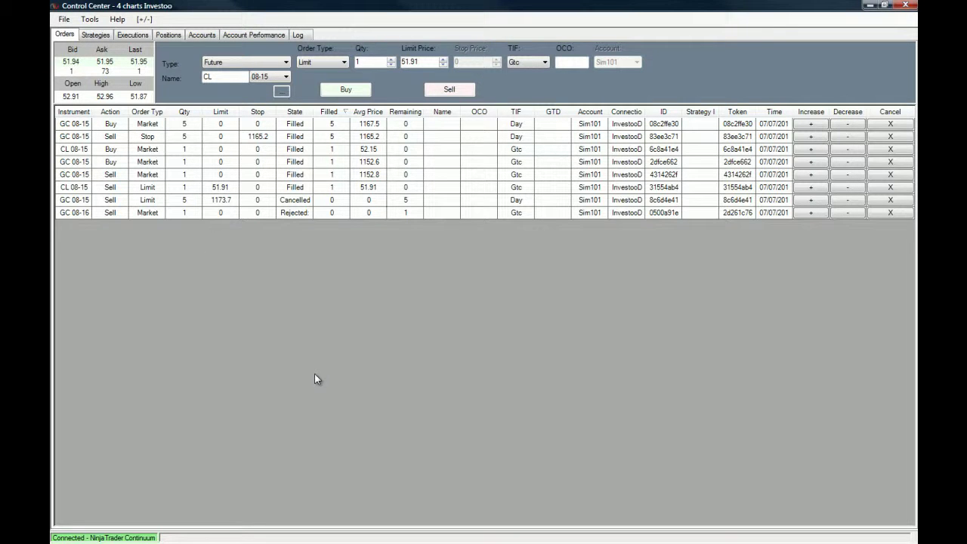
Open the Hot Key Manager in an enlarged window and show the Global hot keys.
{"action": "left_click", "coordinate": [89, 19]}
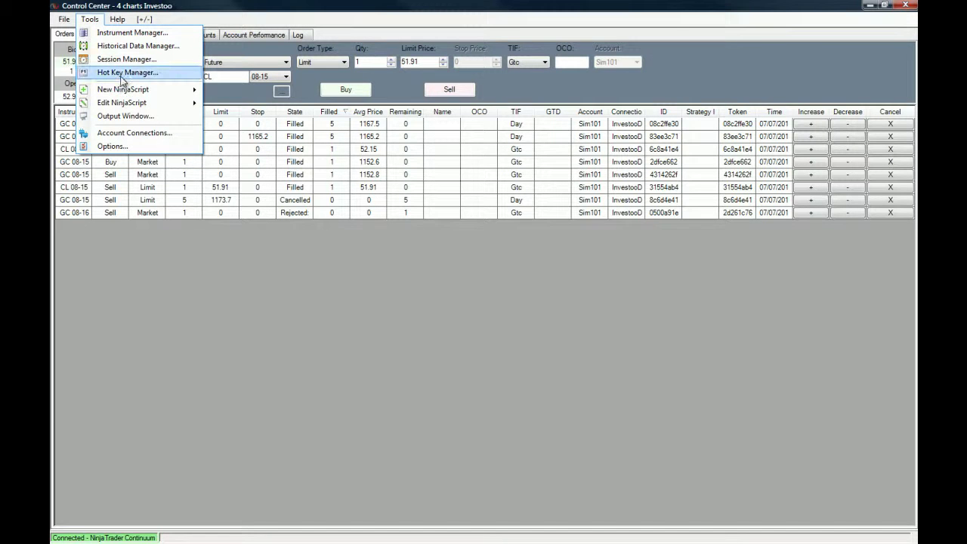
{"action": "key", "text": "Escape"}
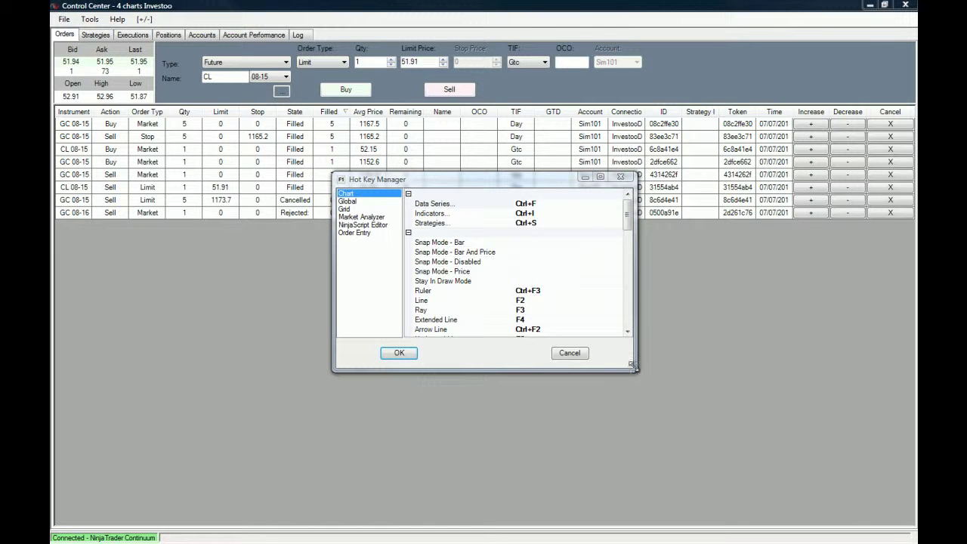
{"action": "left_click_drag", "start_coordinate": [633, 366], "coordinate": [700, 501]}
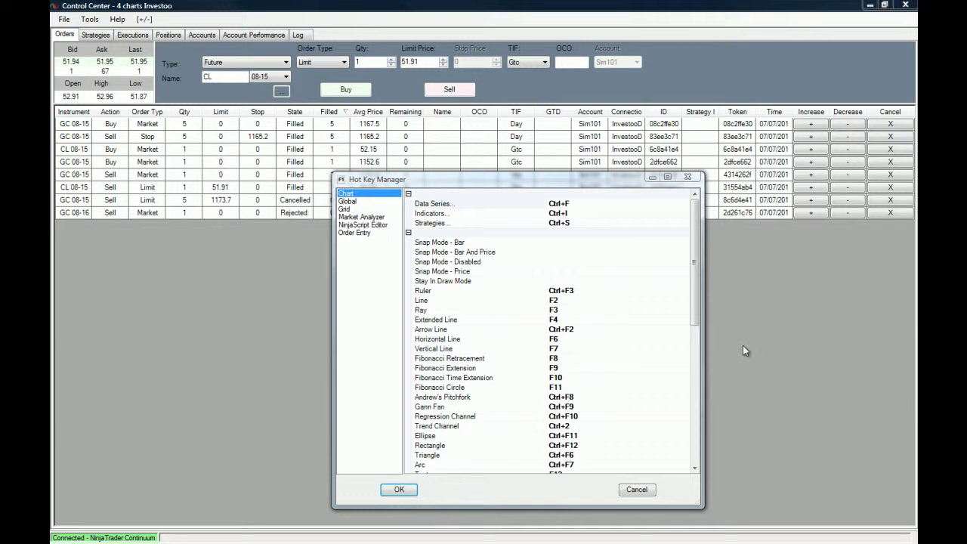
{"action": "left_click", "coordinate": [353, 201]}
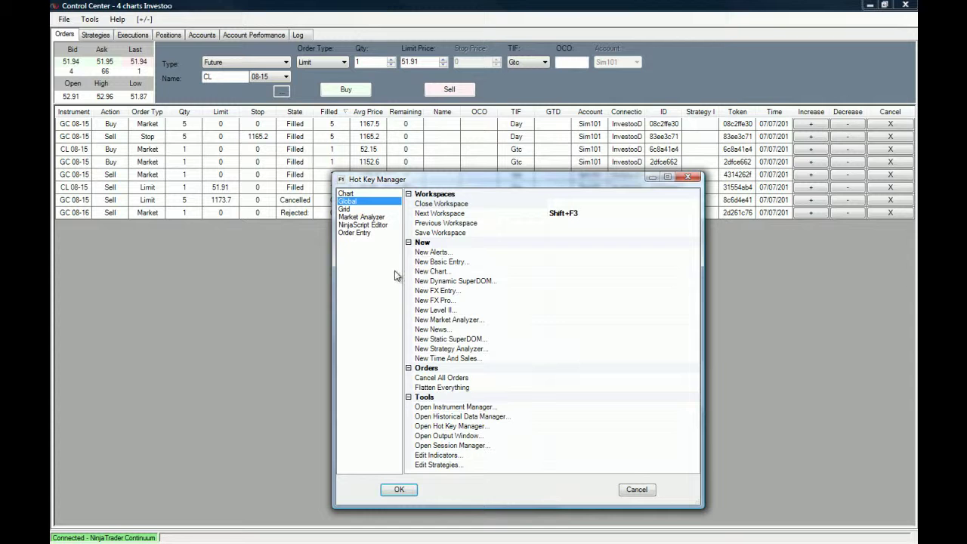
{"action": "left_click_drag", "start_coordinate": [410, 179], "coordinate": [425, 180]}
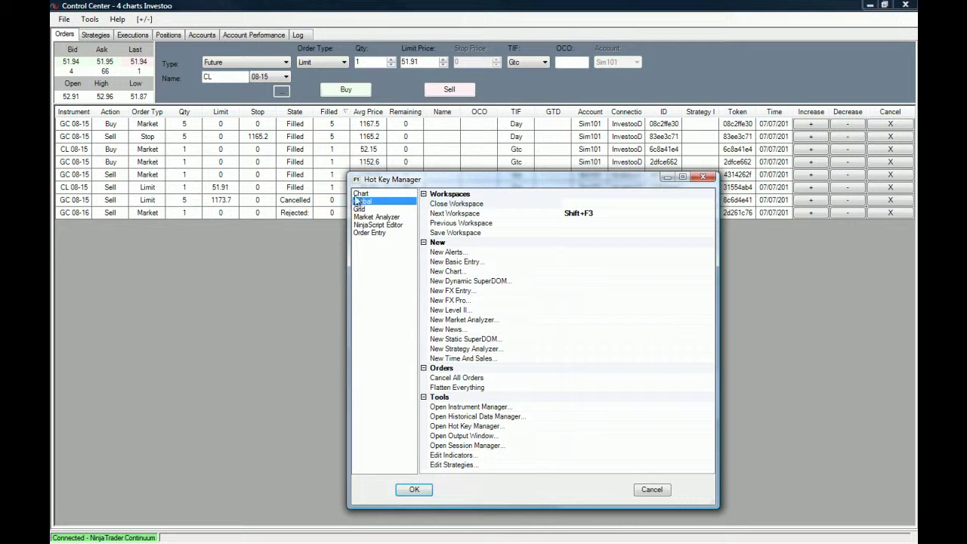
Assign Alt+C as the hot key for New Chart and save the hot key settings.
{"action": "left_click", "coordinate": [451, 272]}
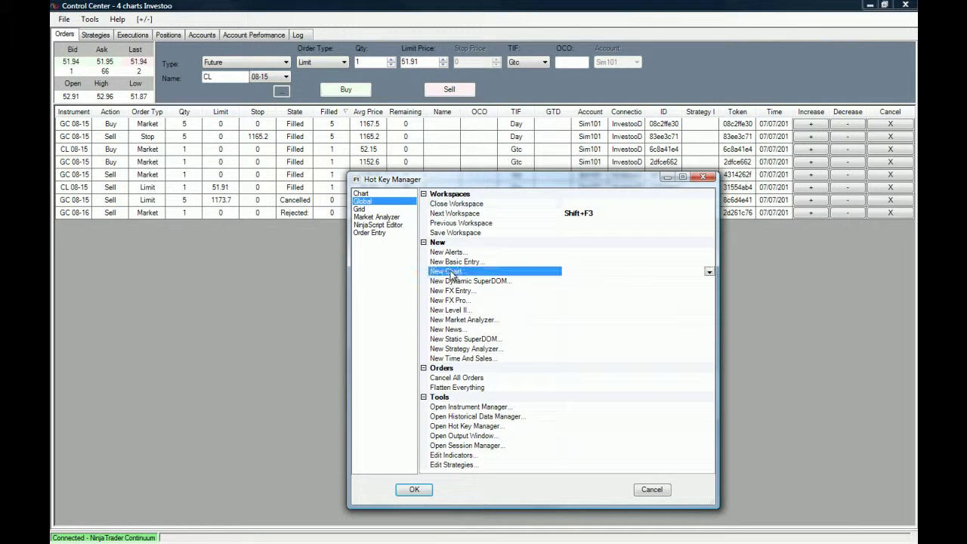
{"action": "left_click", "coordinate": [709, 271]}
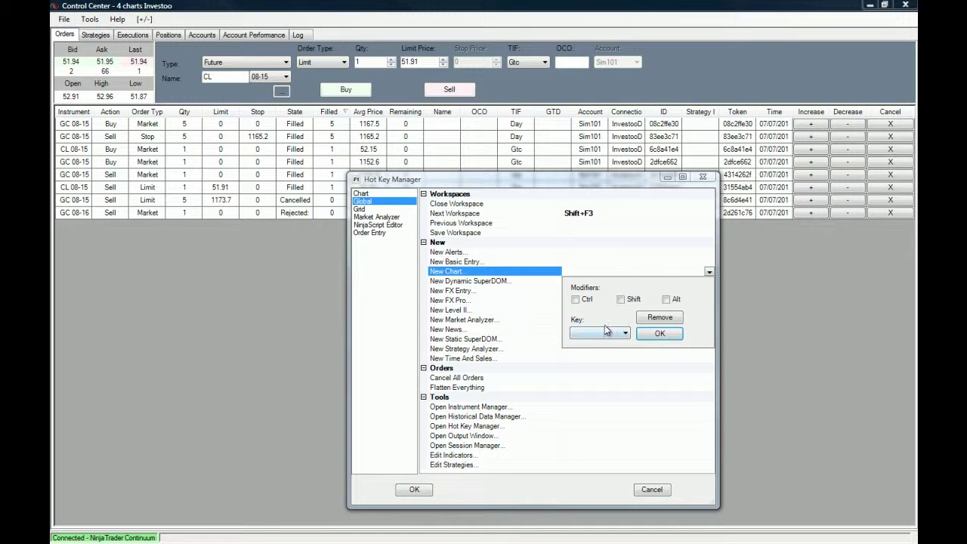
{"action": "left_click", "coordinate": [667, 301]}
{"action": "left_click", "coordinate": [625, 334]}
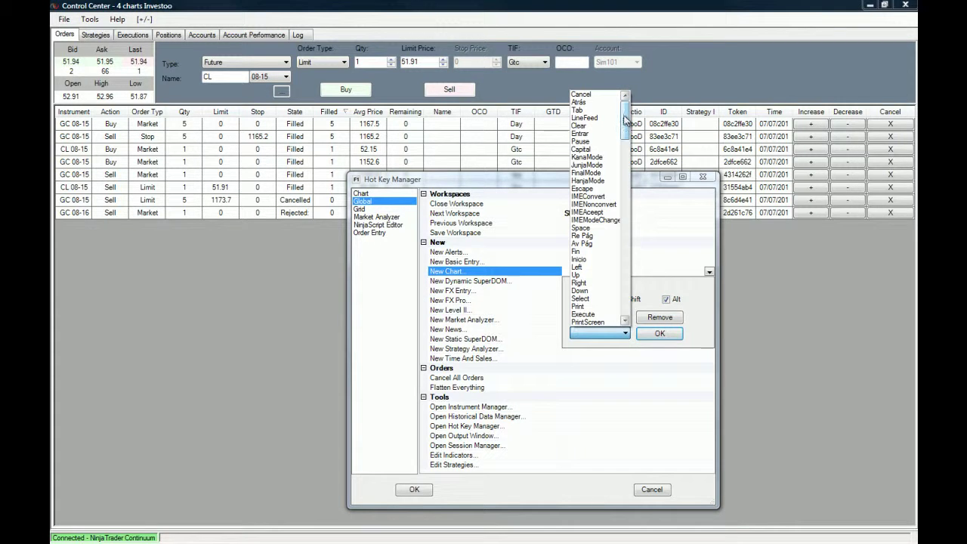
{"action": "left_click_drag", "start_coordinate": [625, 121], "coordinate": [634, 176]}
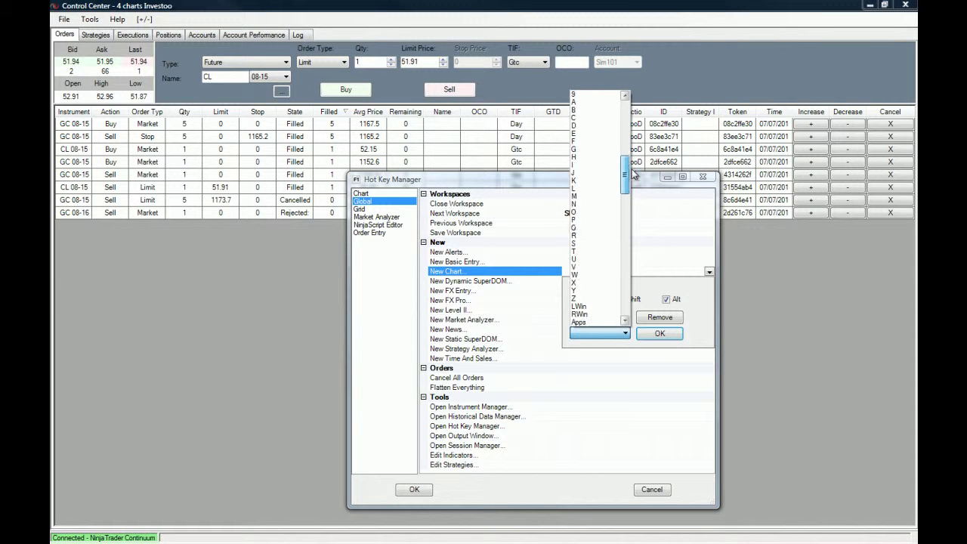
{"action": "left_click", "coordinate": [594, 119]}
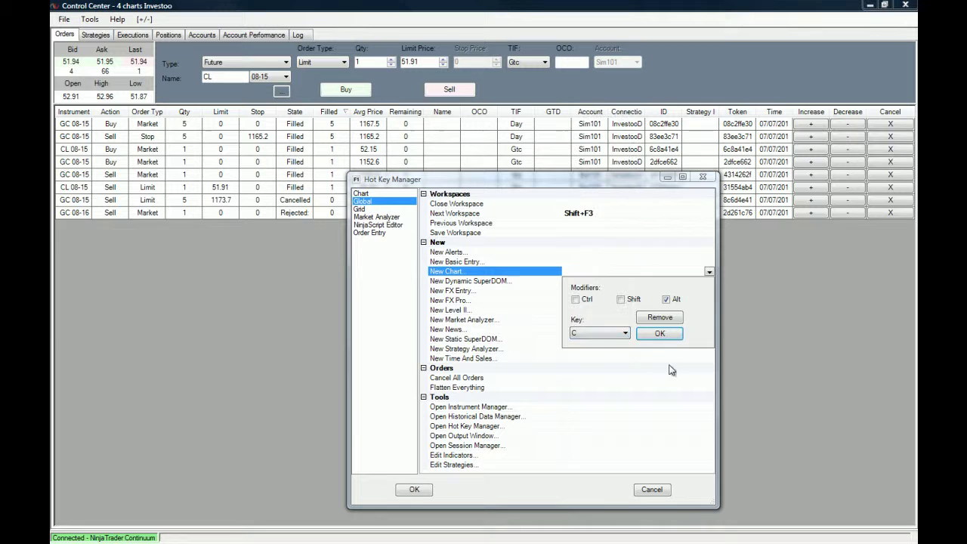
{"action": "left_click", "coordinate": [659, 333]}
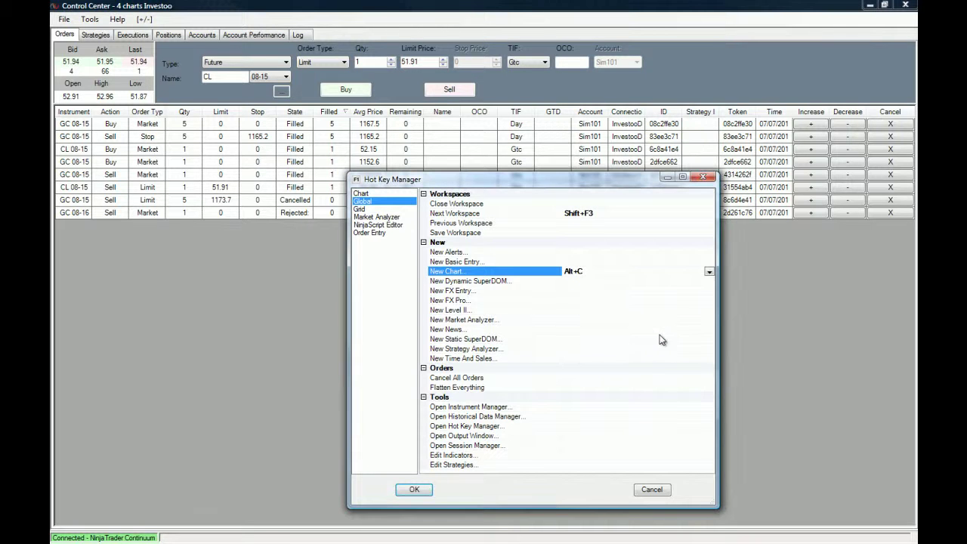
{"action": "left_click", "coordinate": [415, 489]}
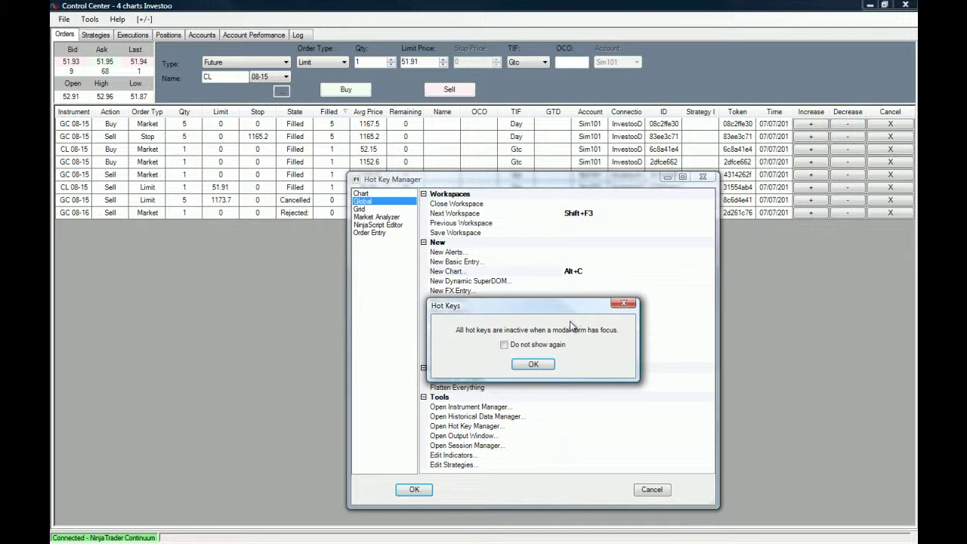
{"action": "left_click", "coordinate": [547, 366]}
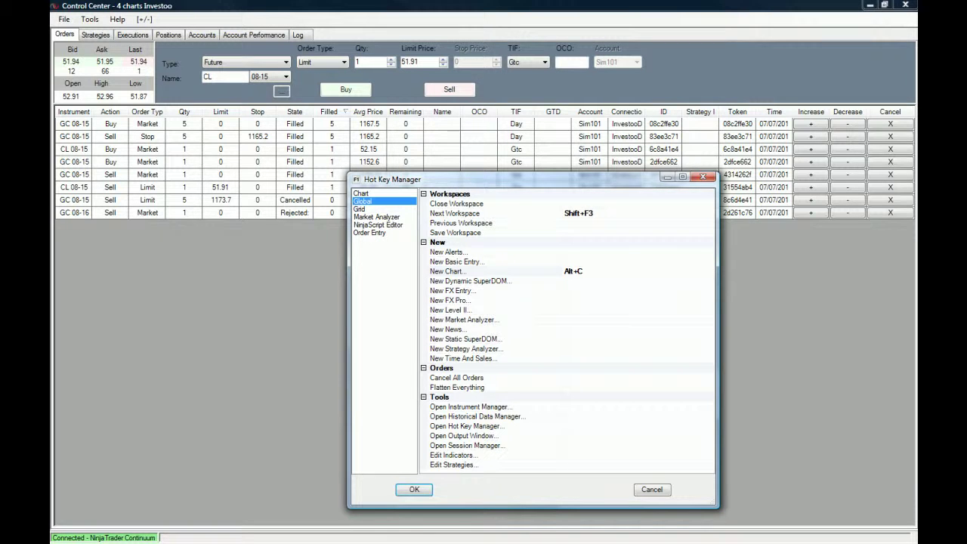
{"action": "key", "text": "Return"}
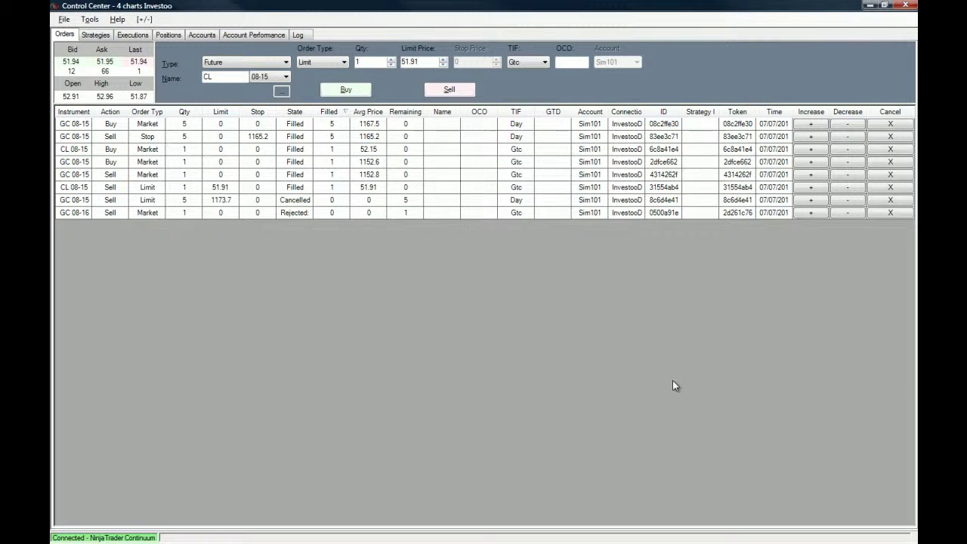
Create a new chart of the Euro FX future 6E 09-15 with the default settings and minimize its window.
{"action": "key", "text": "ctrl+n"}
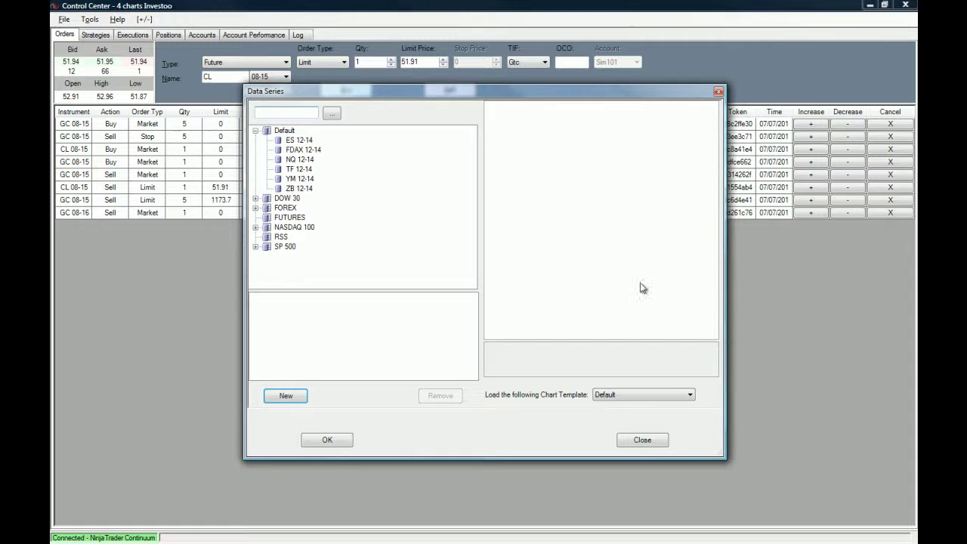
{"action": "left_click", "coordinate": [331, 113]}
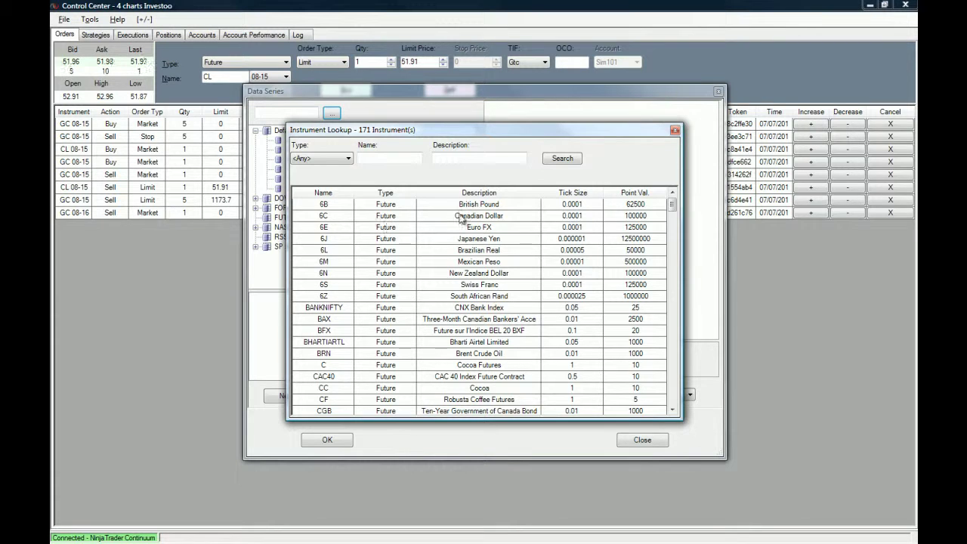
{"action": "left_click", "coordinate": [495, 228]}
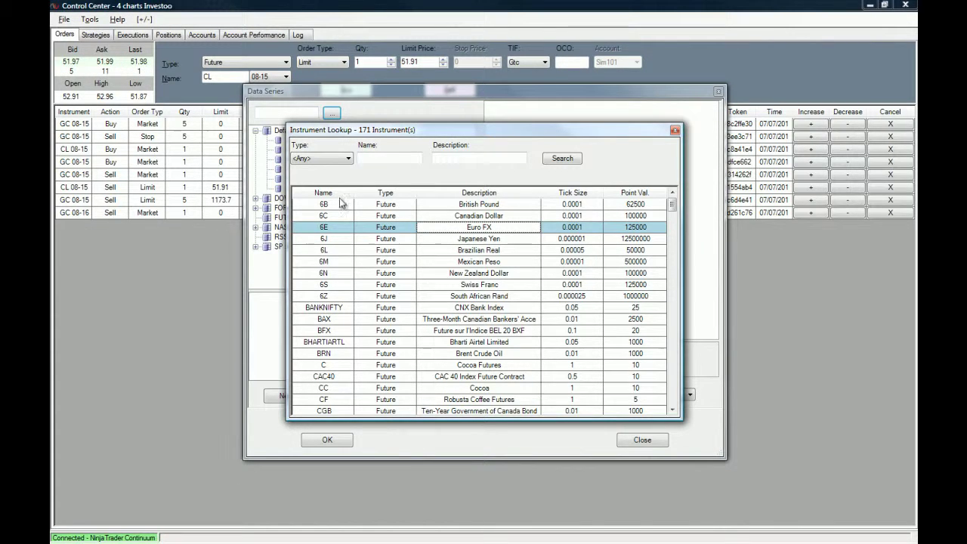
{"action": "double_click", "coordinate": [367, 228]}
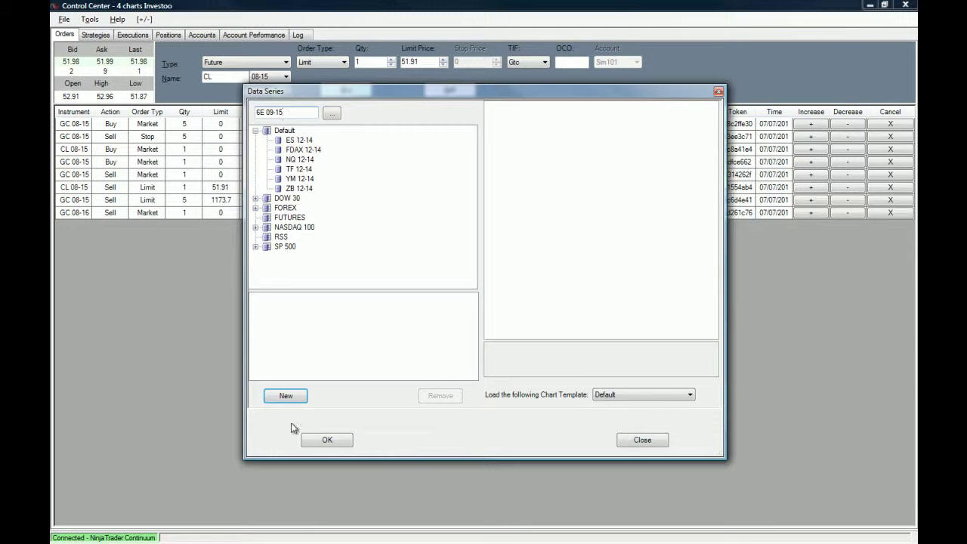
{"action": "left_click", "coordinate": [285, 395]}
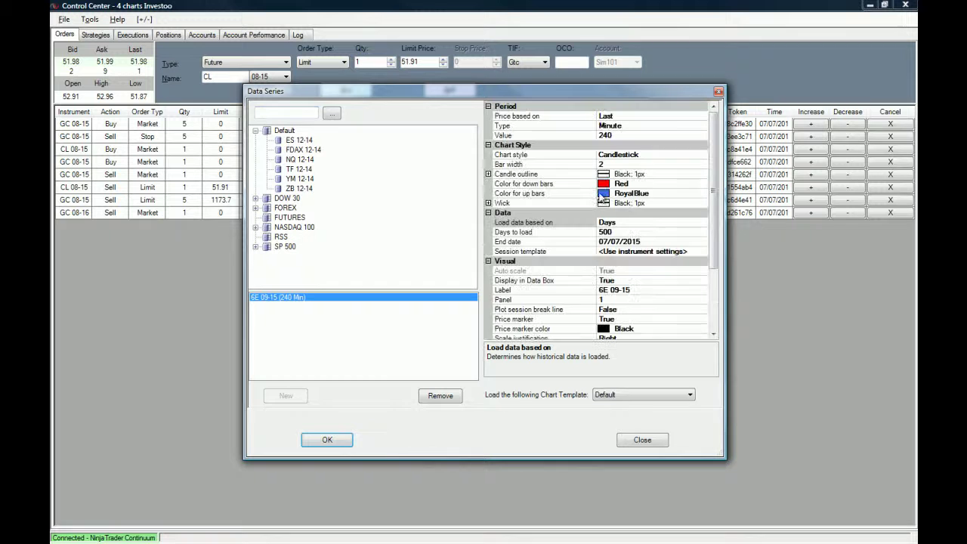
{"action": "left_click", "coordinate": [337, 442]}
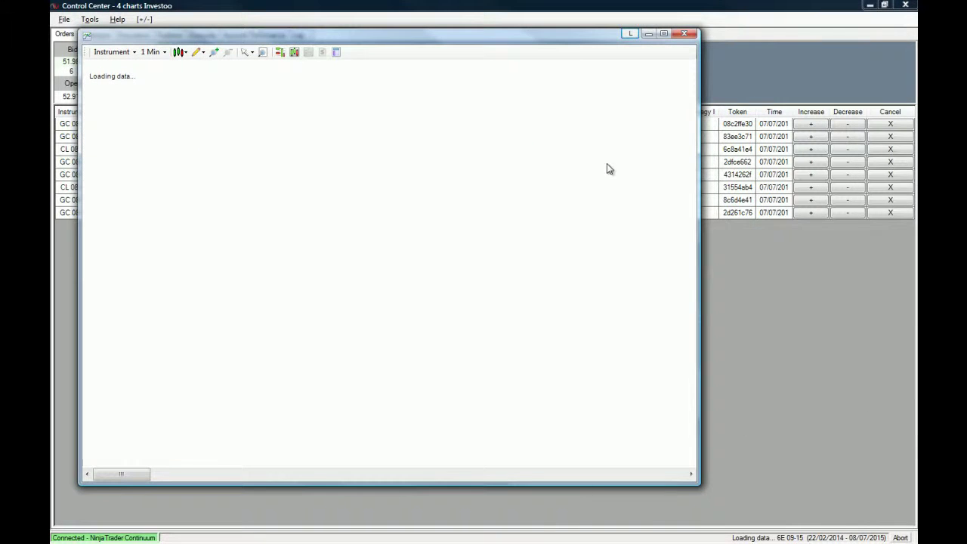
{"action": "left_click", "coordinate": [648, 34]}
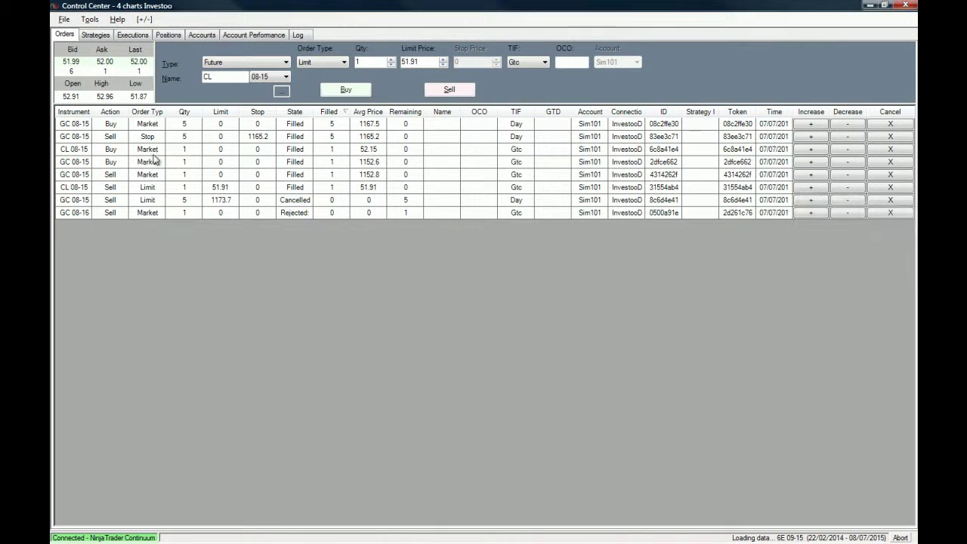
Review the Chart hot keys for the drawing tools in the Hot Key Manager and close it.
{"action": "left_click", "coordinate": [90, 19]}
{"action": "left_click", "coordinate": [124, 71]}
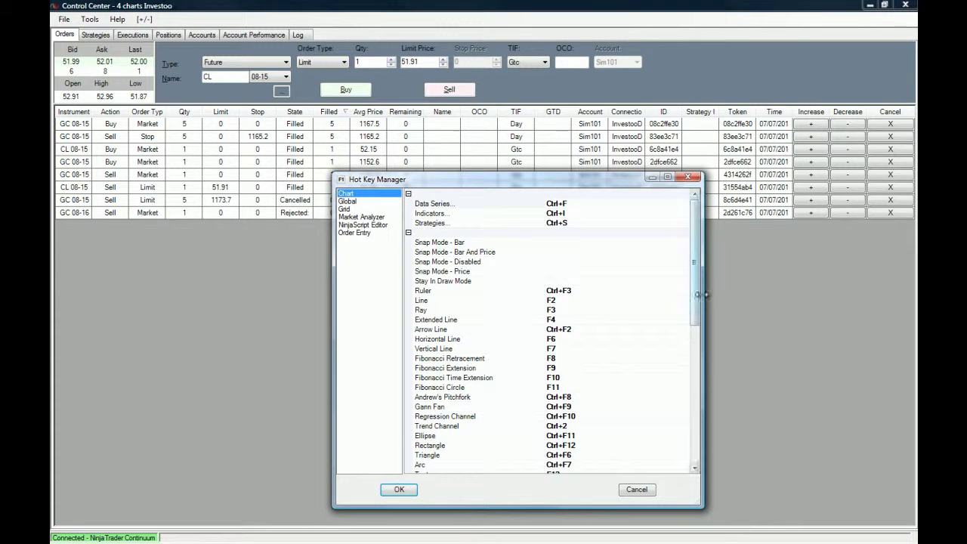
{"action": "left_click_drag", "start_coordinate": [697, 280], "coordinate": [697, 300]}
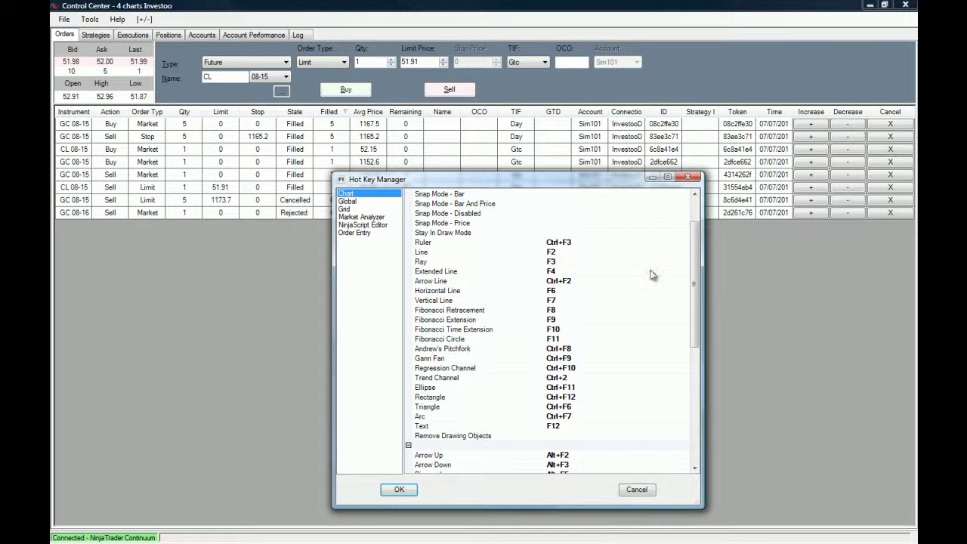
{"action": "mouse_move", "coordinate": [696, 305]}
{"action": "left_mouse_down"}
{"action": "mouse_move", "coordinate": [698, 334]}
{"action": "mouse_move", "coordinate": [698, 306]}
{"action": "left_mouse_up"}
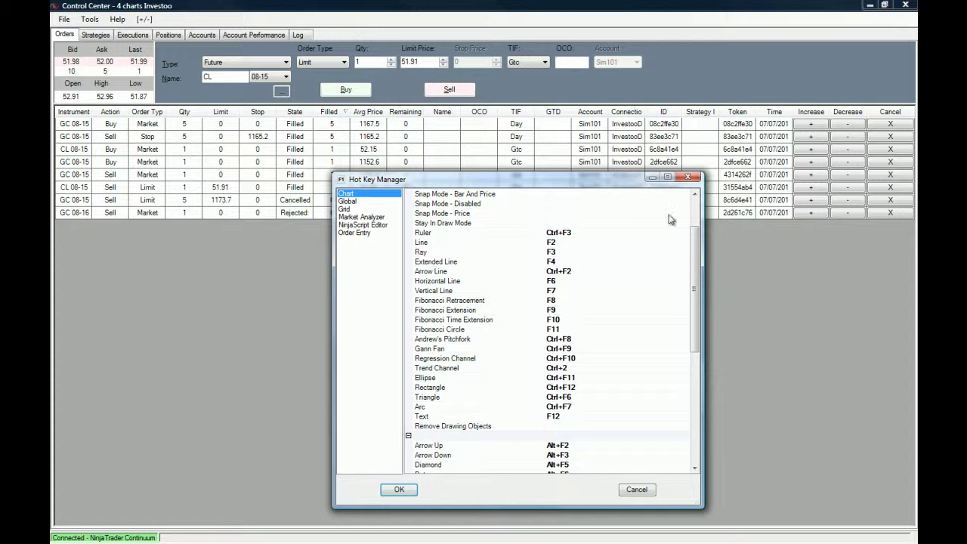
{"action": "left_click", "coordinate": [688, 177]}
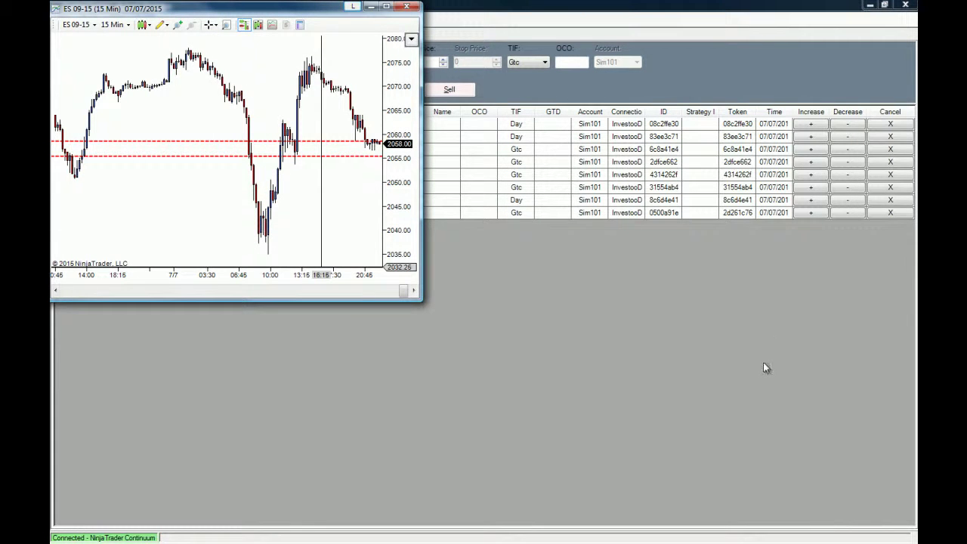
Draw a short horizontal line segment on the ES 09-15 15-minute chart, just below the price peak at the start of 7/7.
{"action": "left_click_drag", "start_coordinate": [237, 231], "coordinate": [227, 237]}
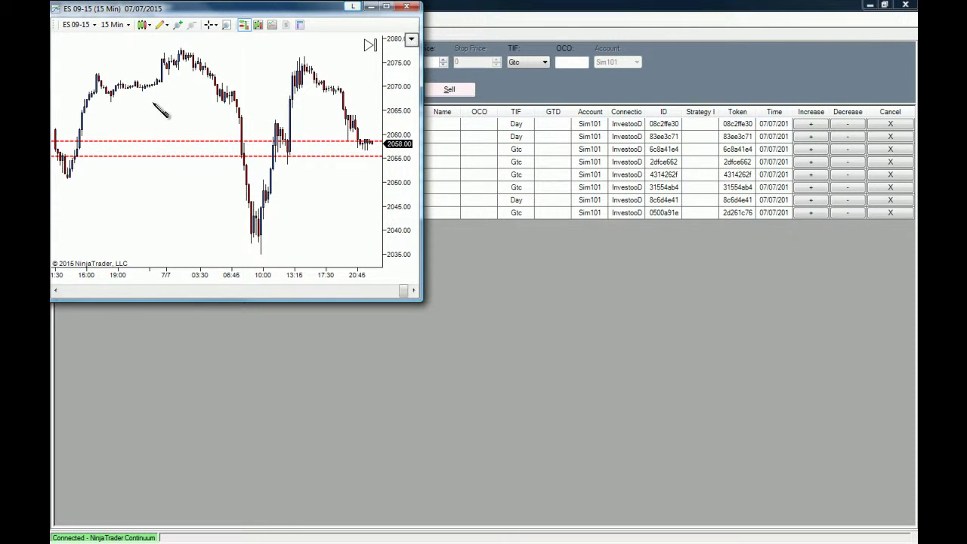
{"action": "mouse_move", "coordinate": [152, 101]}
{"action": "left_mouse_down"}
{"action": "mouse_move", "coordinate": [214, 102]}
{"action": "mouse_move", "coordinate": [205, 100]}
{"action": "left_mouse_up"}
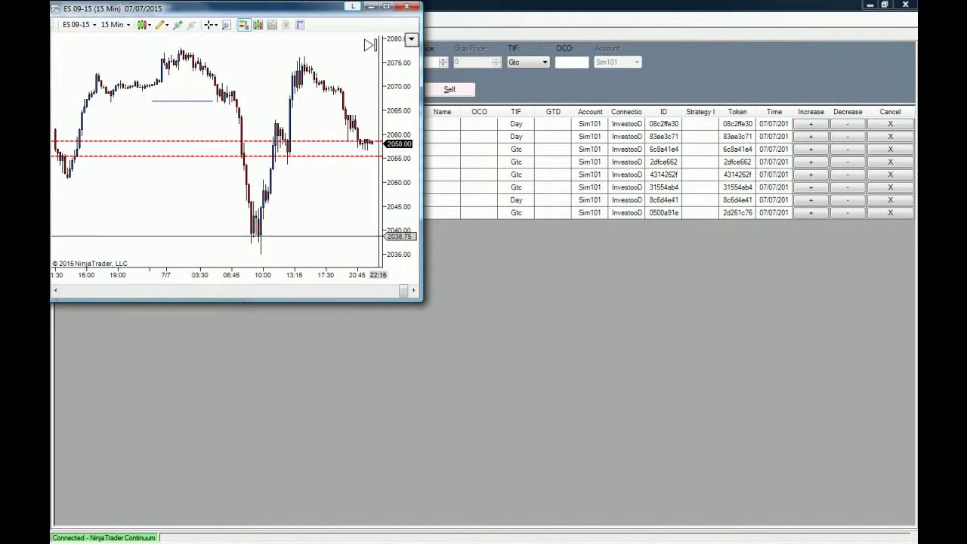
{"action": "left_click", "coordinate": [521, 310]}
Remove the hot key assigned to the Line drawing tool in the Hot Key Manager and save the change.
{"action": "left_click", "coordinate": [117, 19]}
{"action": "left_click", "coordinate": [90, 19]}
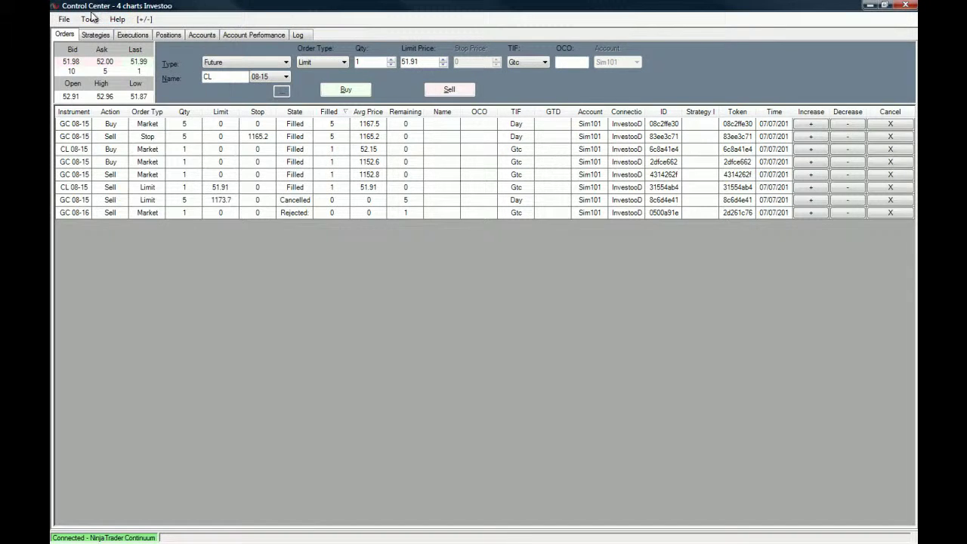
{"action": "left_click", "coordinate": [91, 19]}
{"action": "left_click", "coordinate": [127, 72]}
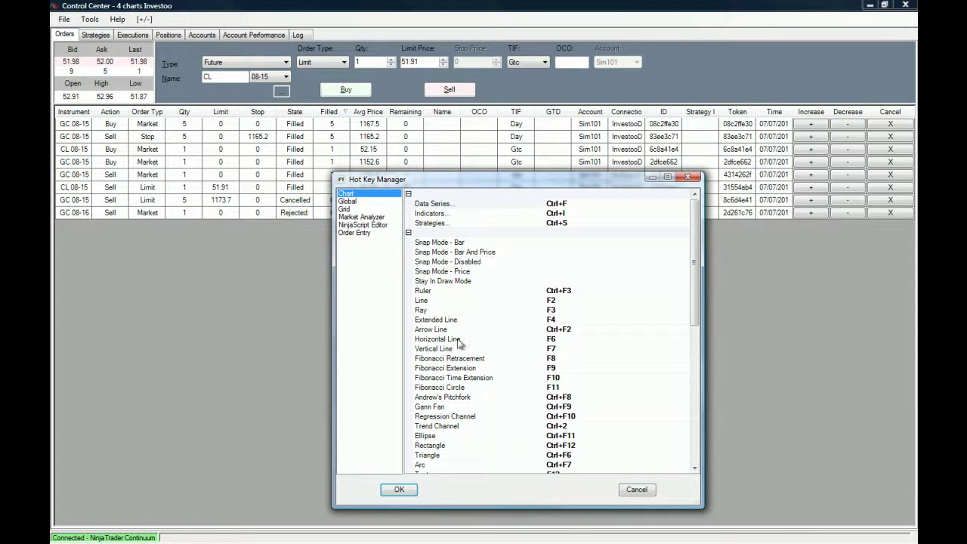
{"action": "left_click", "coordinate": [461, 300]}
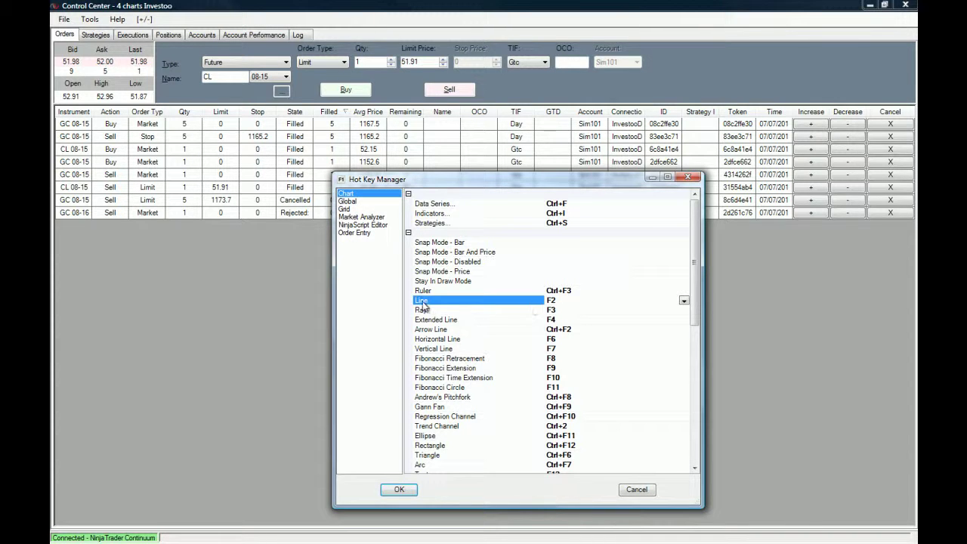
{"action": "left_click", "coordinate": [684, 301]}
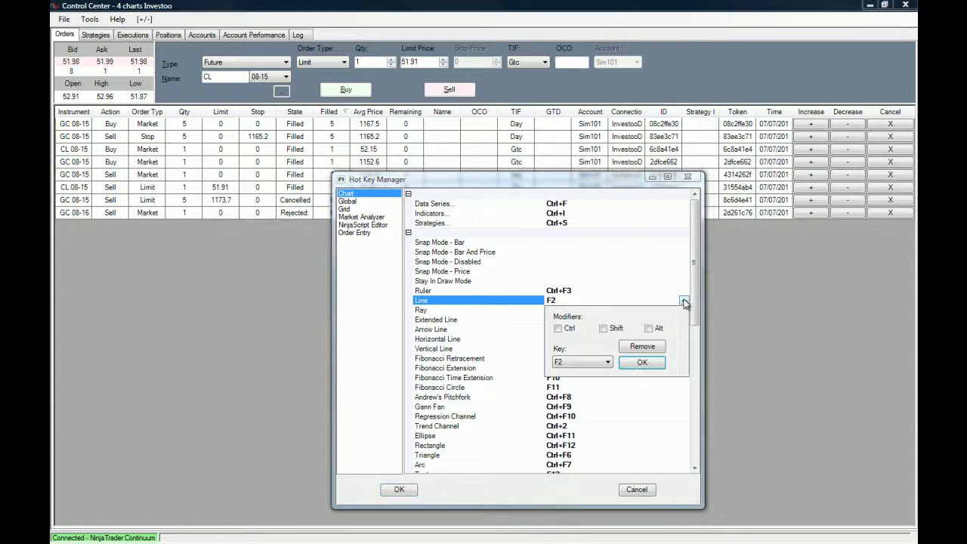
{"action": "left_click", "coordinate": [642, 350]}
{"action": "left_click", "coordinate": [646, 363]}
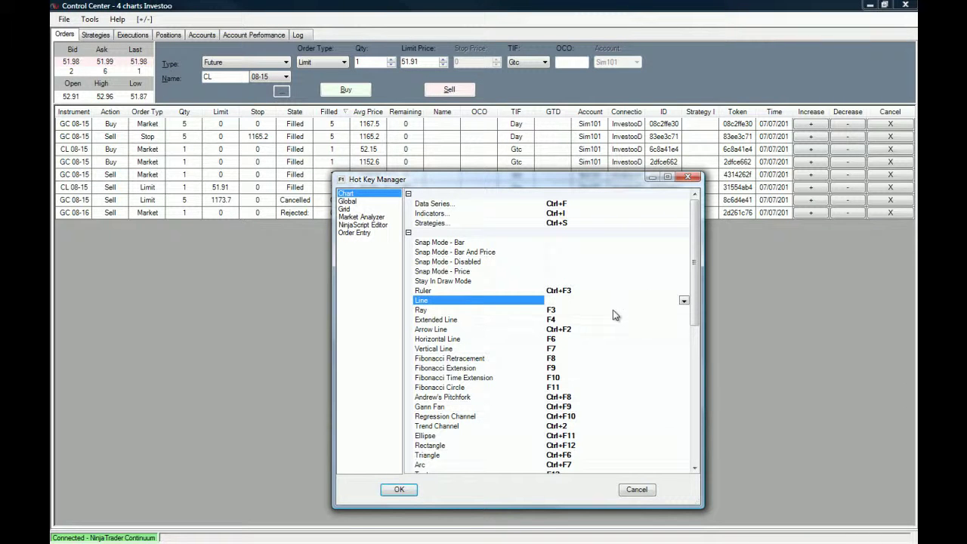
{"action": "left_click", "coordinate": [399, 489]}
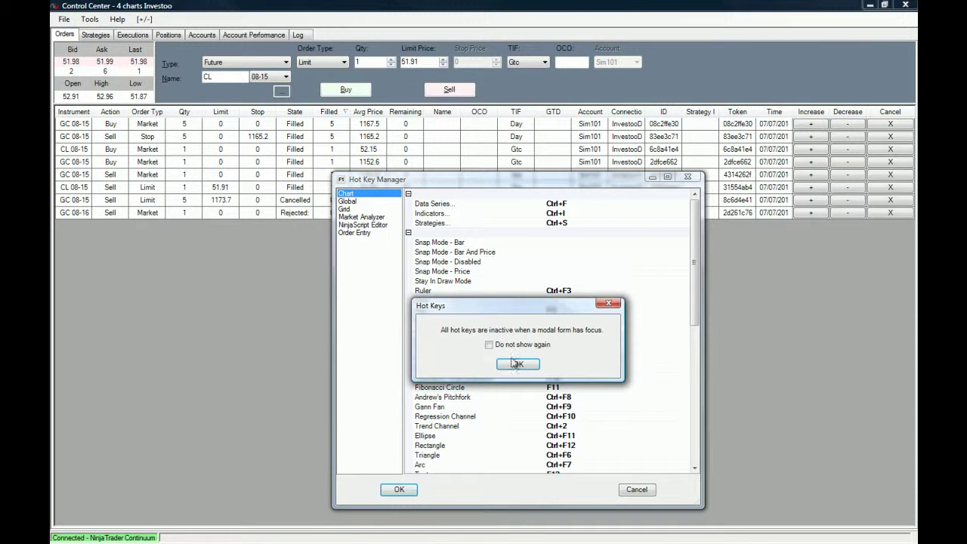
{"action": "left_click", "coordinate": [516, 364]}
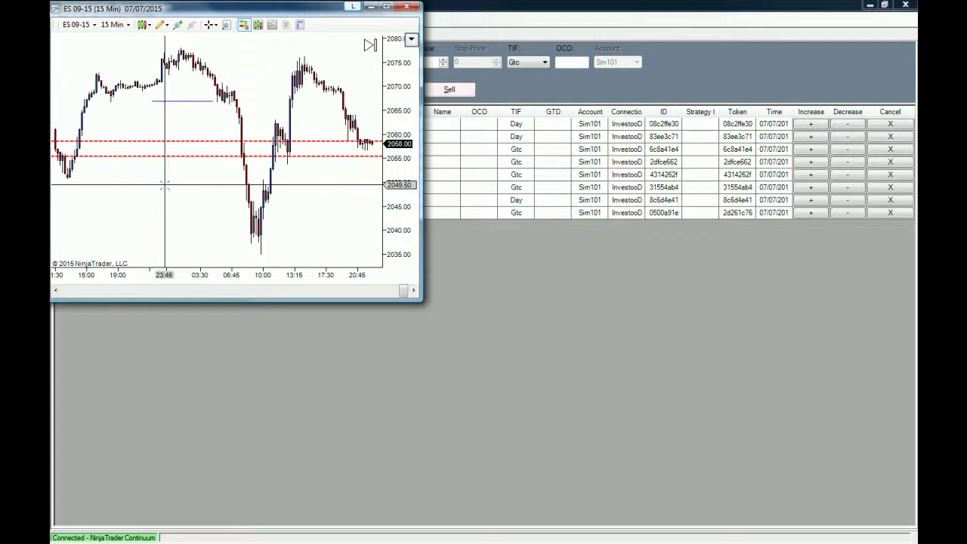
Test the removed Line hot key on the ES 09-15 chart and return to the Control Center.
{"action": "left_click_drag", "start_coordinate": [166, 184], "coordinate": [148, 191]}
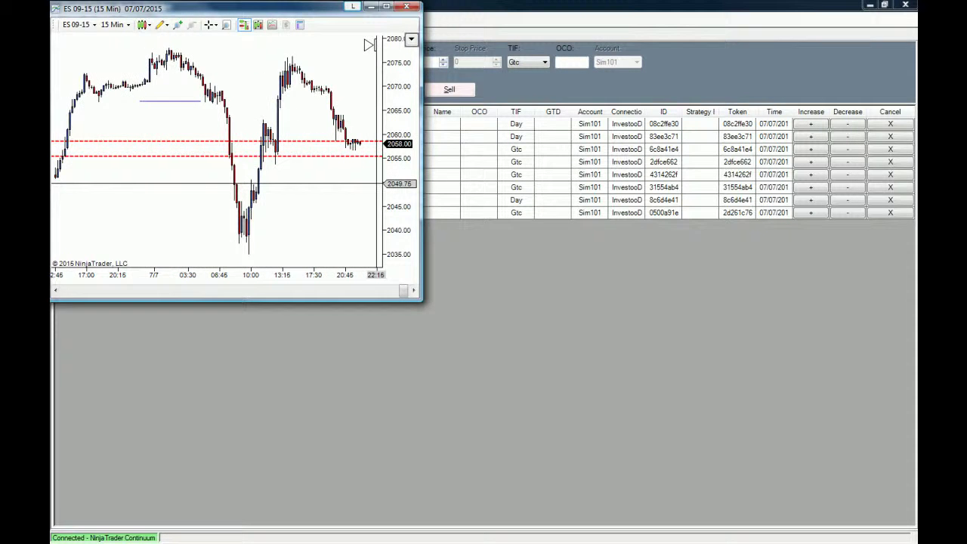
{"action": "left_click", "coordinate": [719, 331]}
Reopen the Hot Key Manager at the Chart hot keys.
{"action": "left_click", "coordinate": [117, 18]}
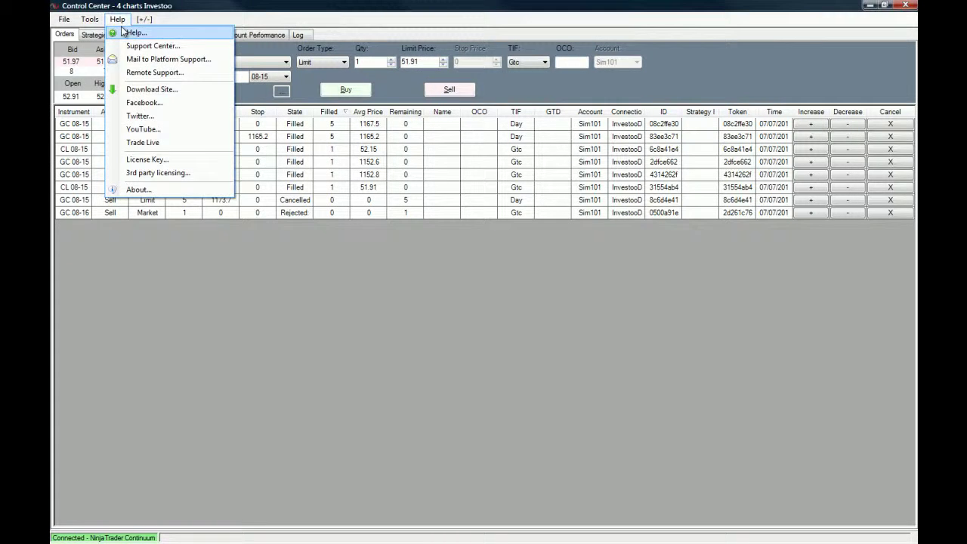
{"action": "left_click", "coordinate": [98, 20]}
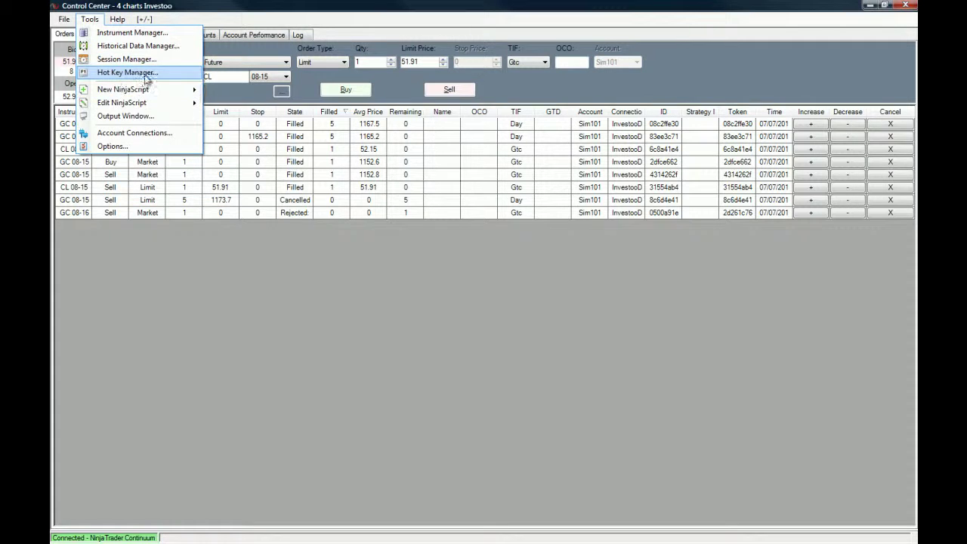
{"action": "left_click", "coordinate": [121, 69]}
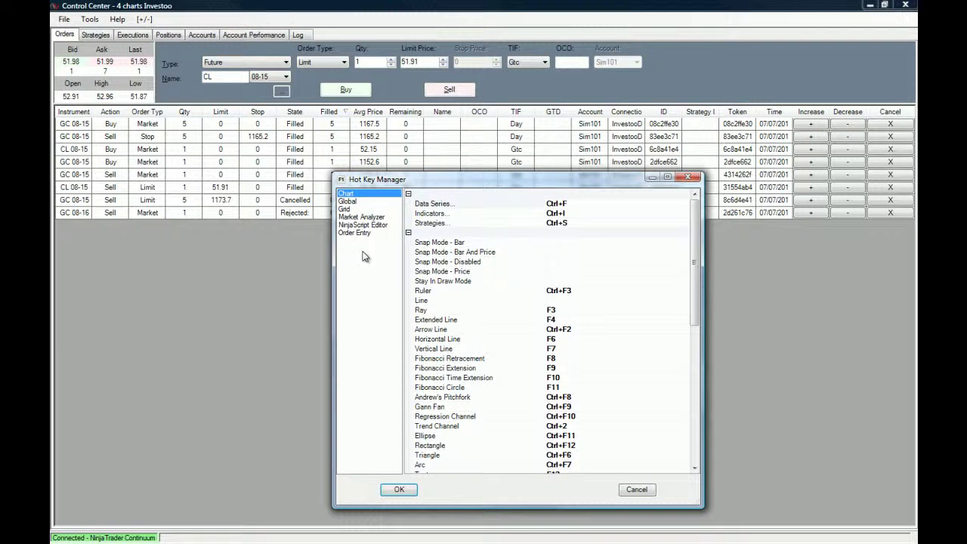